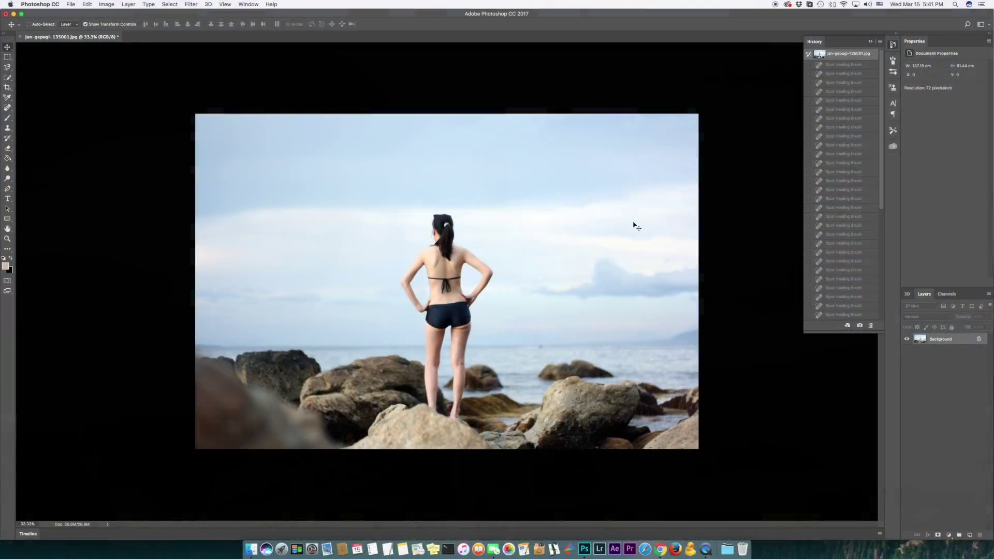
Step: Zoom in on the woman's back in the open beach photo
{"action": "key", "text": "super+equal"}
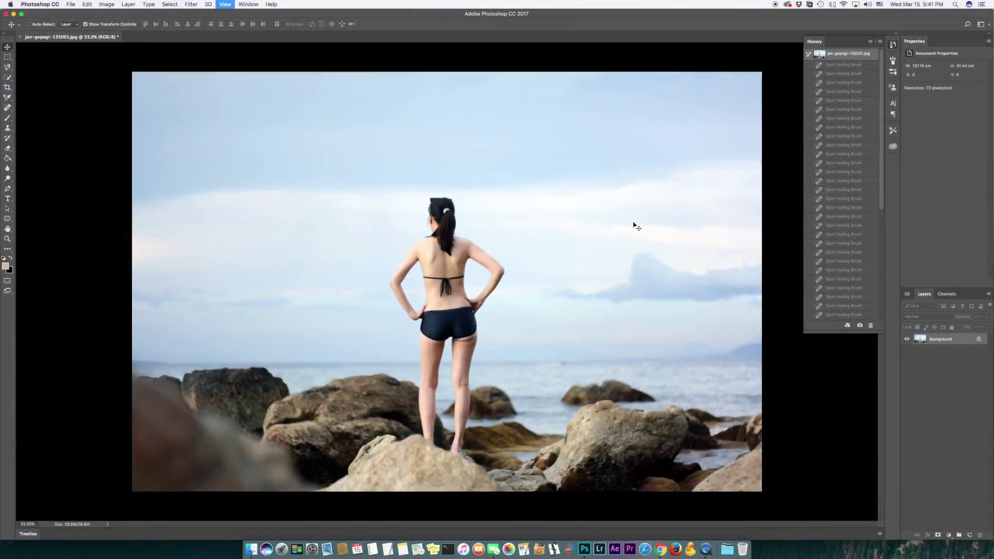
Step: Patch the bikini strap's knot and dangling ties with clean skin from higher up
{"action": "key", "text": "super+equal"}
{"action": "key", "text": "super+equal"}
{"action": "key", "text": "super+equal"}
{"action": "key", "text": "super+equal"}
{"action": "key", "text": "super+equal"}
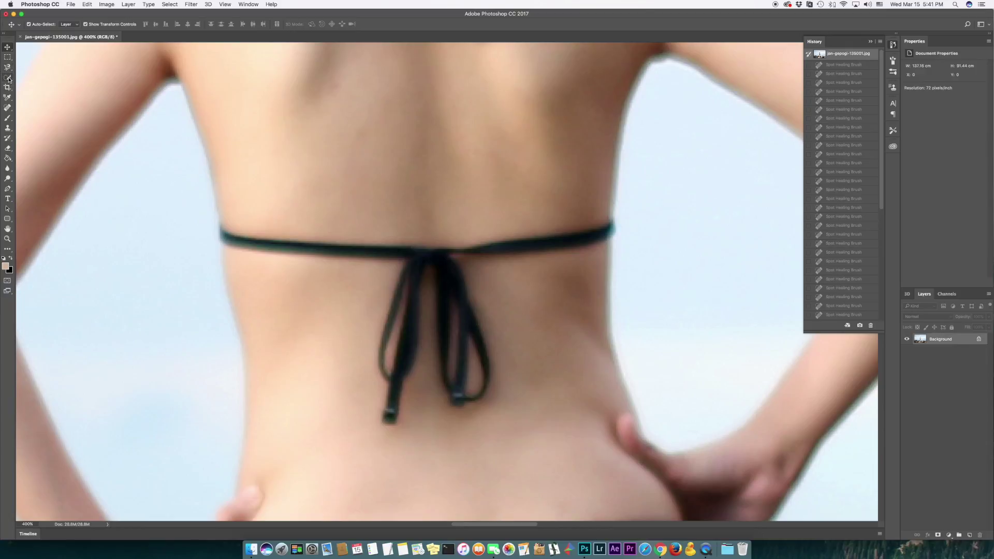
{"action": "left_click", "coordinate": [7, 57]}
{"action": "left_click_drag", "start_coordinate": [343, 213], "coordinate": [511, 430]}
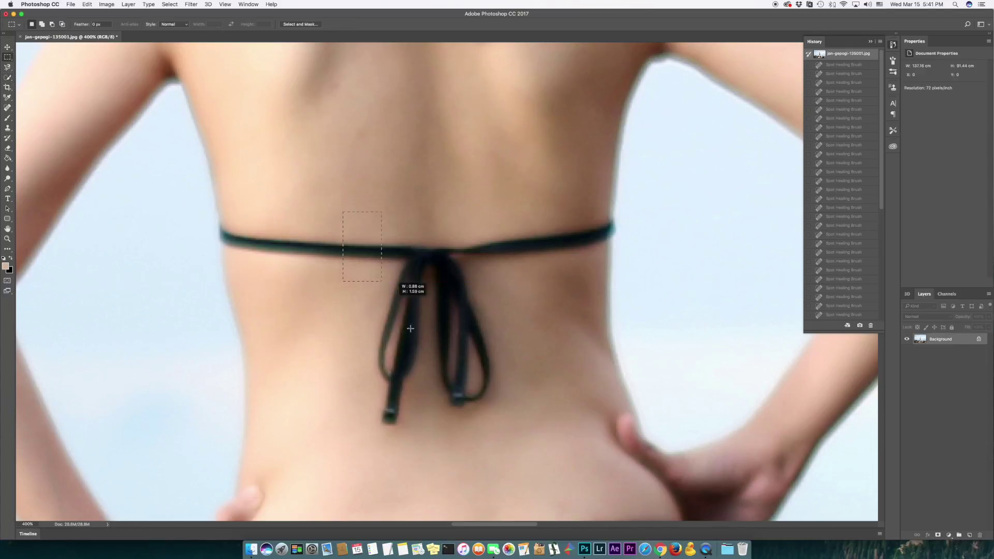
{"action": "left_click_drag", "start_coordinate": [511, 430], "coordinate": [513, 431]}
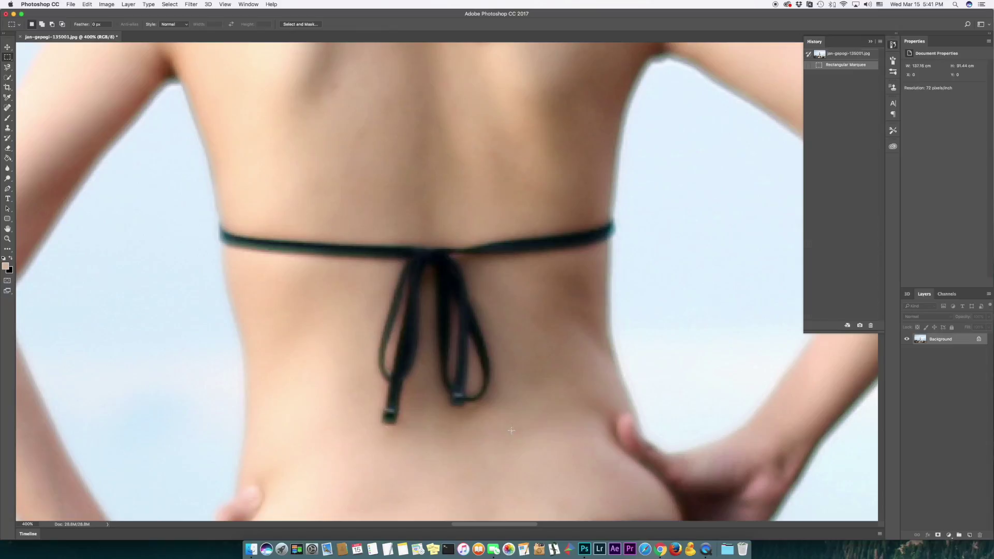
{"action": "right_click", "coordinate": [8, 108]}
{"action": "left_click", "coordinate": [41, 123]}
{"action": "left_click_drag", "start_coordinate": [408, 291], "coordinate": [430, 179]}
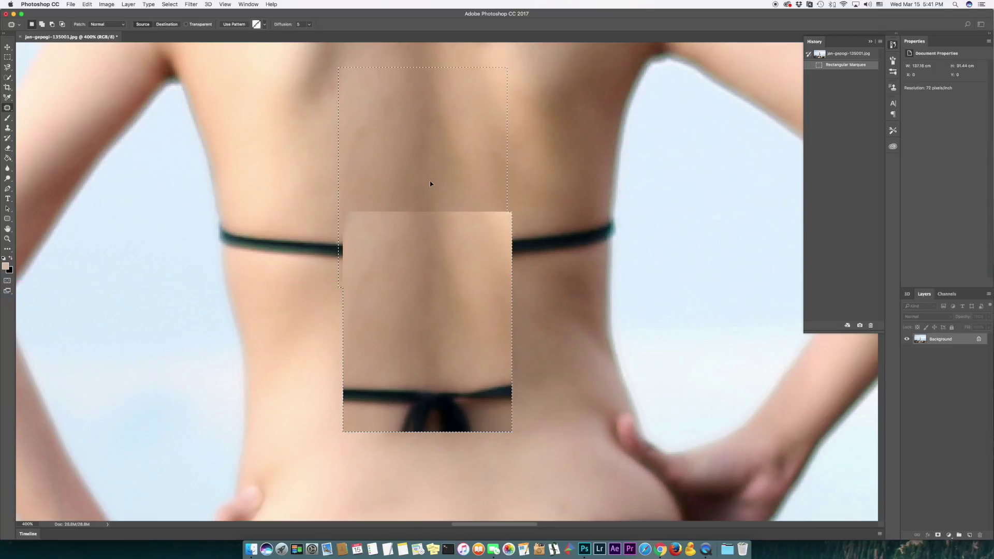
{"action": "key", "text": "super+d"}
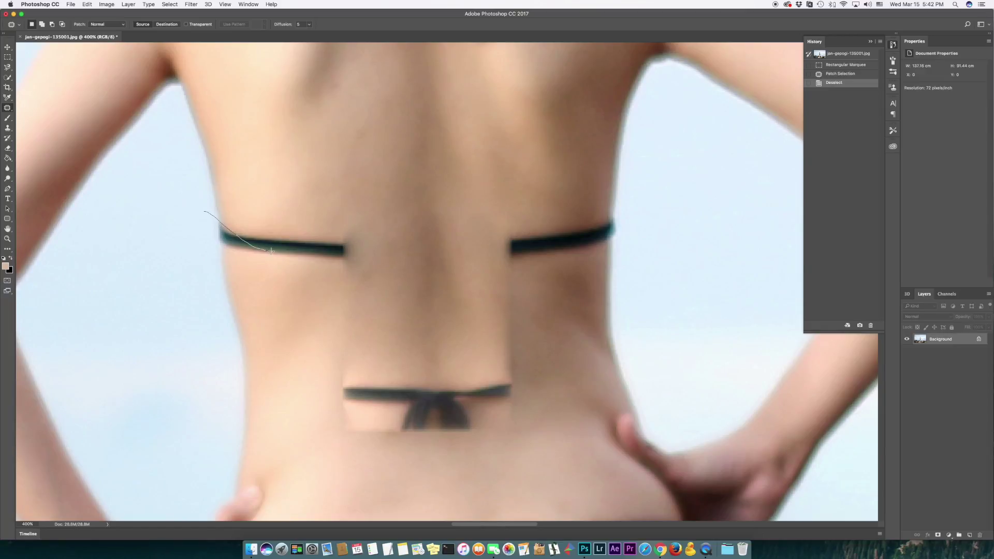
Step: Try outlining the left strap piece with a rectangular selection, then deselect it
{"action": "left_click_drag", "start_coordinate": [271, 251], "coordinate": [270, 252]}
{"action": "key", "text": "super+z"}
{"action": "left_click", "coordinate": [9, 58]}
{"action": "left_click_drag", "start_coordinate": [213, 220], "coordinate": [355, 269]}
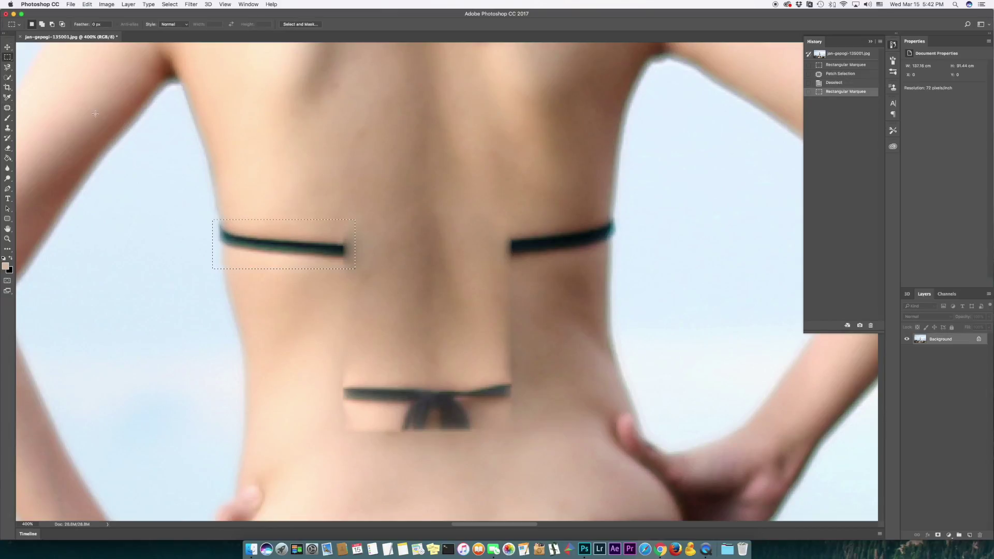
{"action": "key", "text": "super+d"}
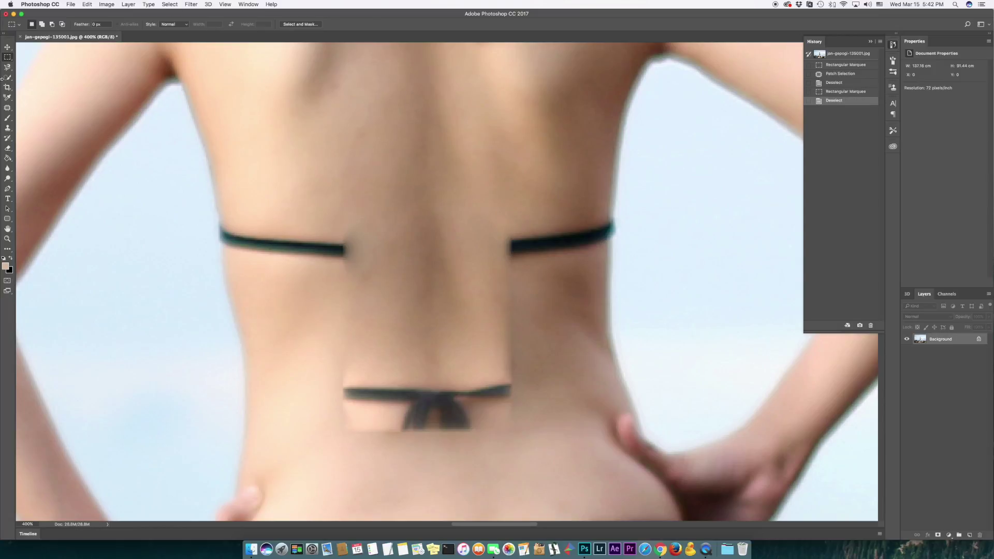
{"action": "right_click", "coordinate": [8, 120]}
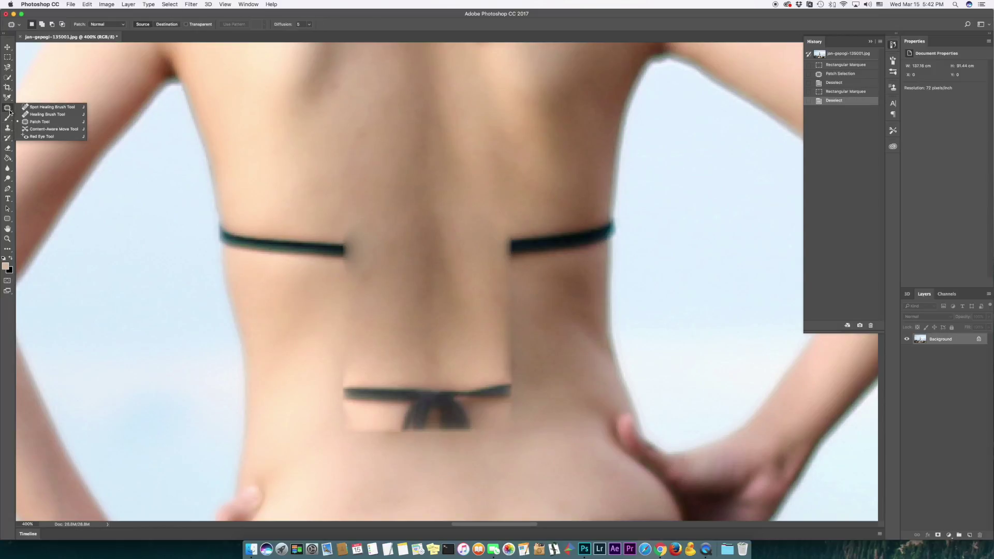
Step: Heal away the left and right strap pieces with the Spot Healing Brush
{"action": "left_click", "coordinate": [42, 106]}
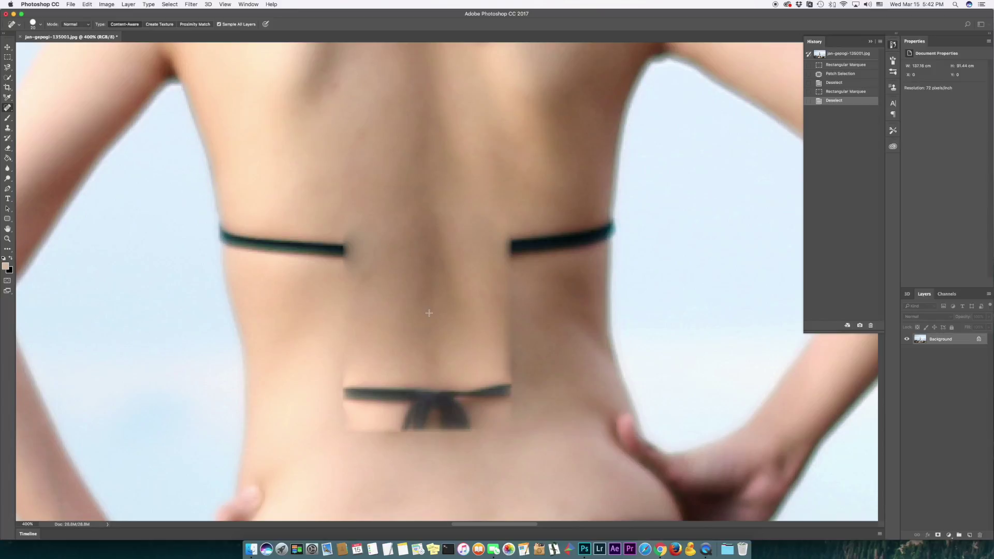
{"action": "left_click_drag", "start_coordinate": [346, 241], "coordinate": [226, 236]}
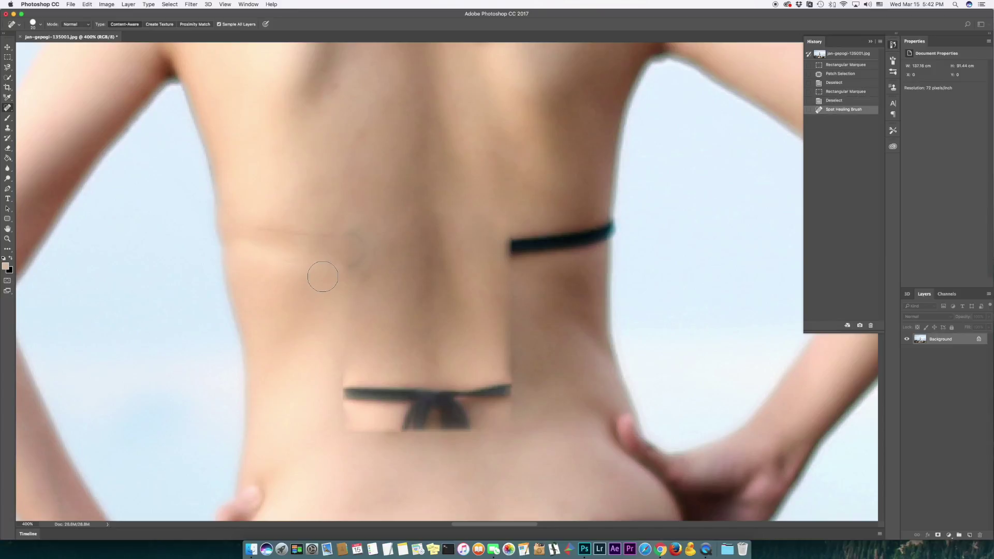
{"action": "key", "text": "super+z"}
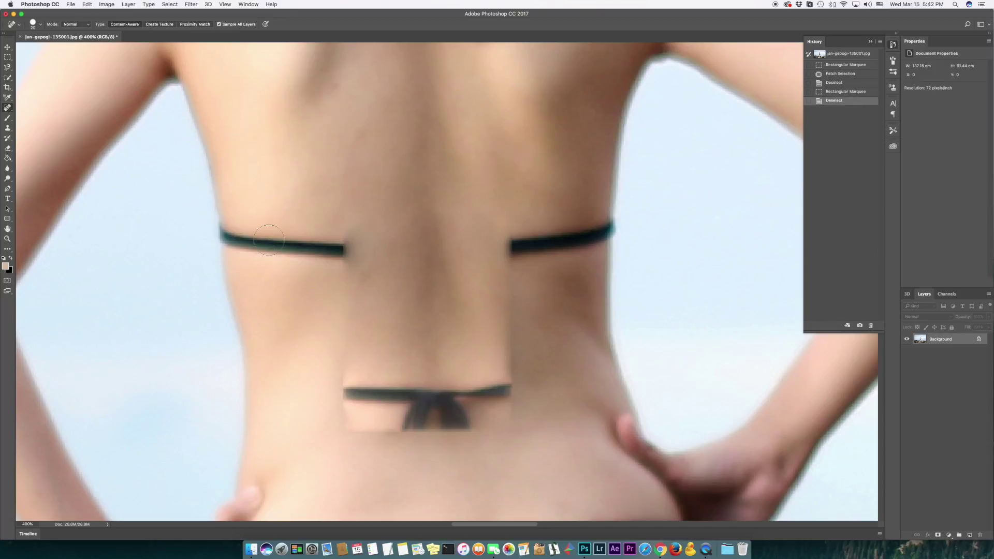
{"action": "left_click_drag", "start_coordinate": [217, 232], "coordinate": [345, 248]}
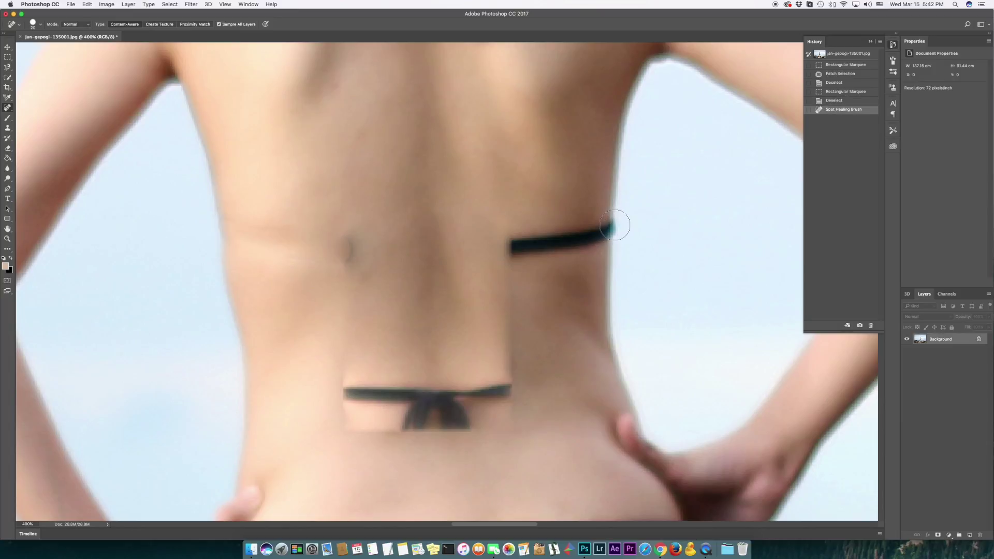
{"action": "left_click_drag", "start_coordinate": [617, 223], "coordinate": [512, 248]}
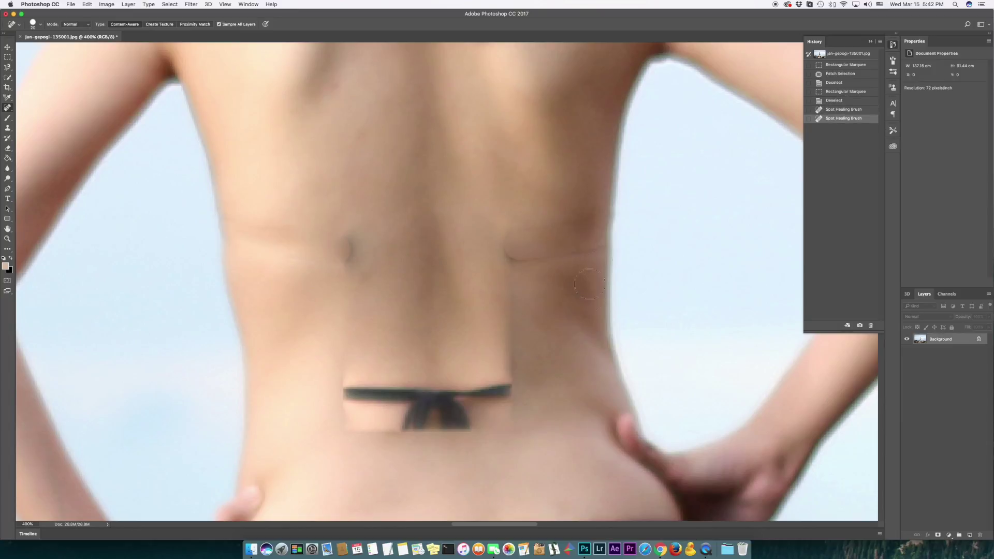
Step: Dab away leftover strap lines where the right and left pieces were
{"action": "left_click", "coordinate": [567, 223]}
{"action": "left_click", "coordinate": [516, 248]}
{"action": "left_click", "coordinate": [544, 259]}
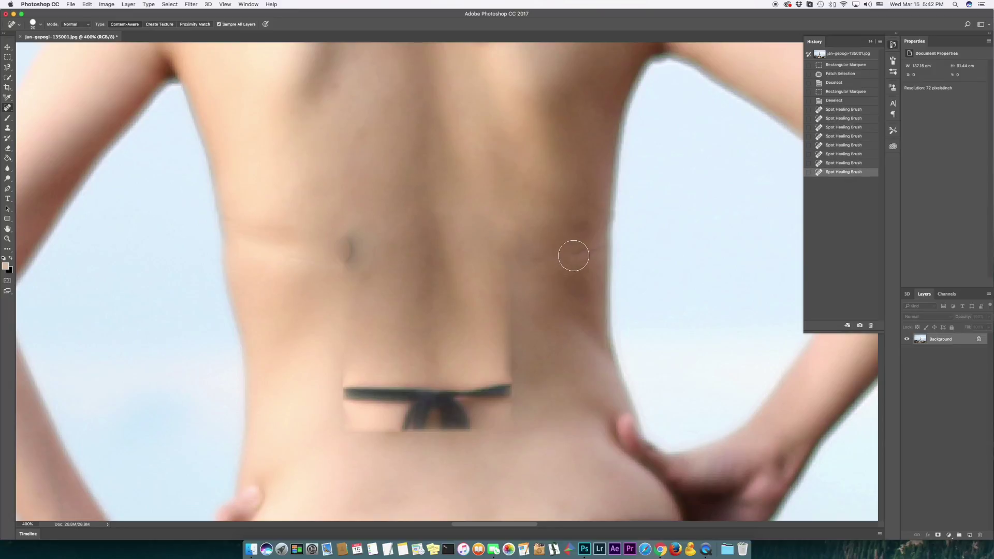
{"action": "left_click", "coordinate": [578, 254]}
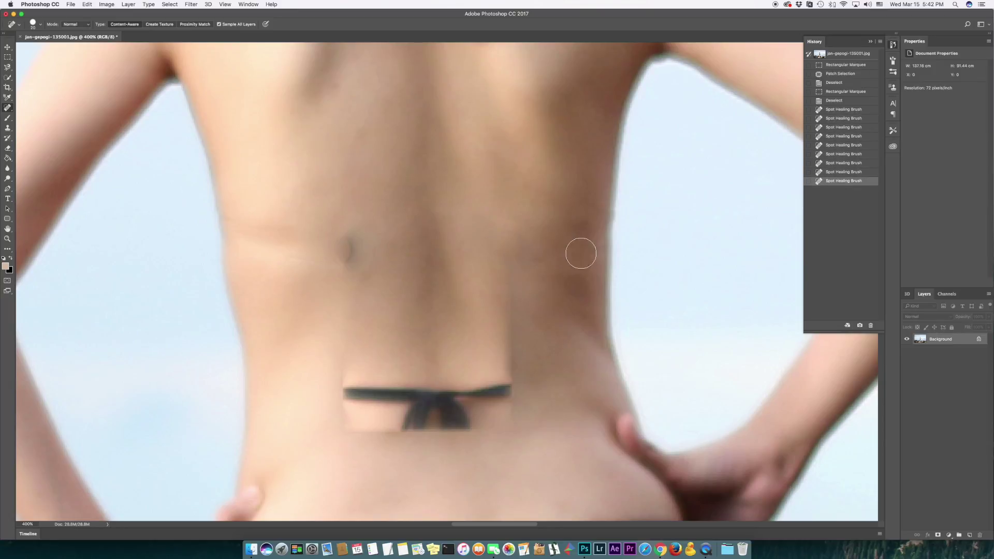
{"action": "left_click", "coordinate": [347, 243]}
{"action": "left_click", "coordinate": [349, 260]}
Step: Heal the dark mark on the left back and smooth skin along the spine
{"action": "left_click", "coordinate": [297, 262]}
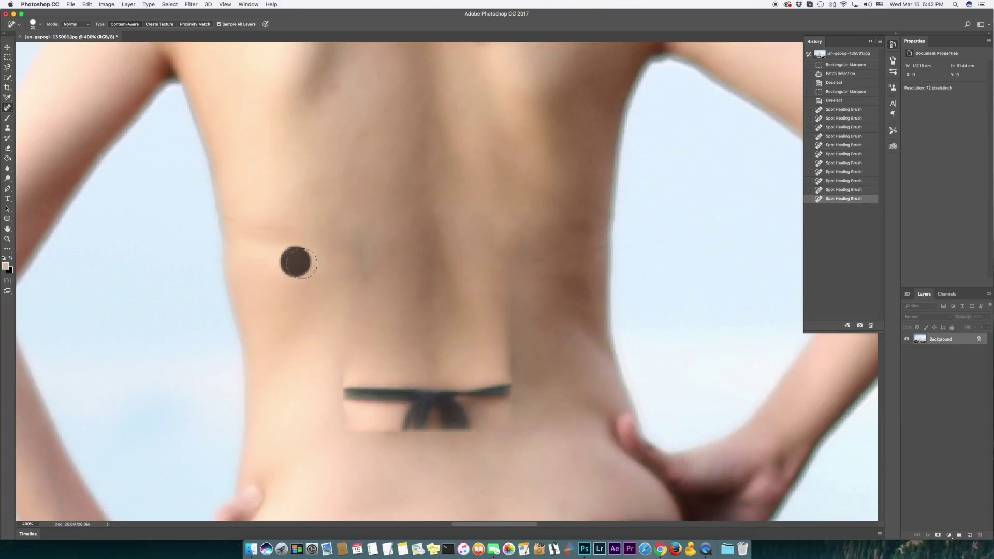
{"action": "left_click", "coordinate": [286, 224]}
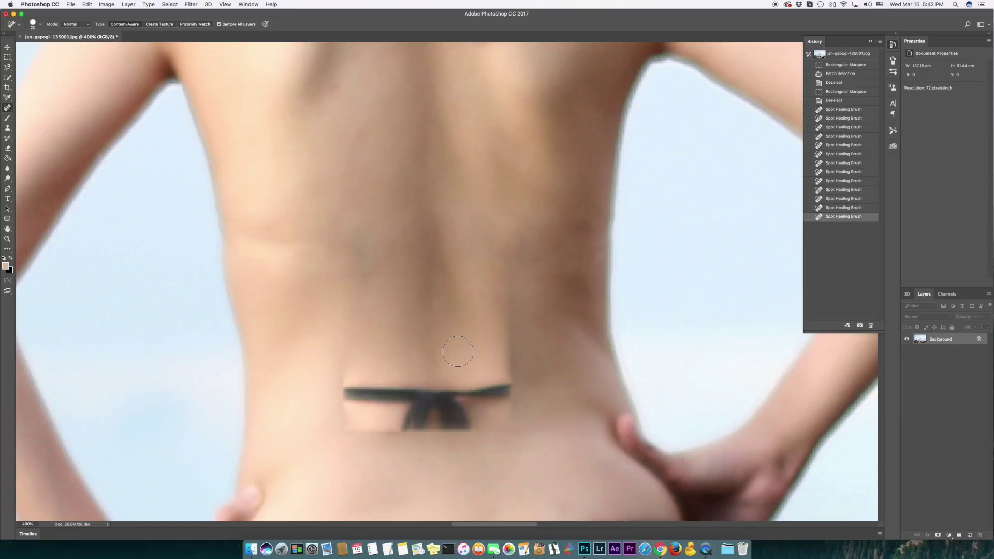
{"action": "left_click", "coordinate": [512, 314]}
{"action": "left_click", "coordinate": [508, 340]}
{"action": "left_click", "coordinate": [509, 362]}
{"action": "left_click", "coordinate": [507, 384]}
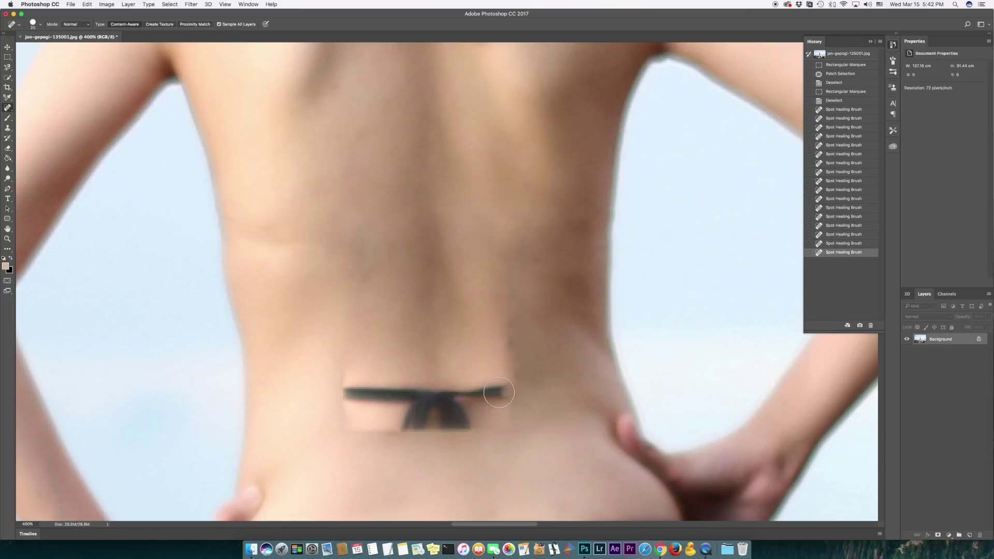
Step: Heal the dark strap band and bow remnant low on the back
{"action": "left_click_drag", "start_coordinate": [501, 391], "coordinate": [347, 401]}
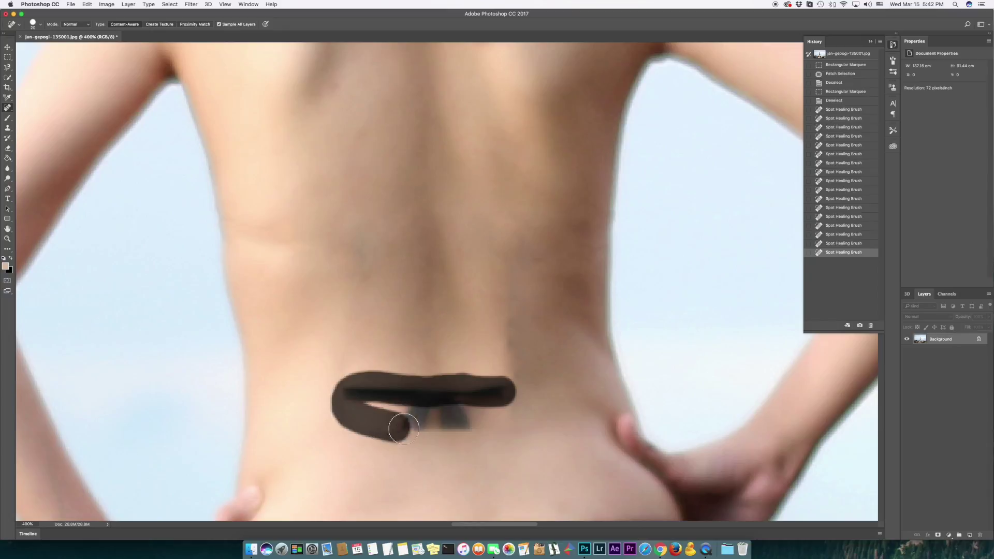
{"action": "mouse_move", "coordinate": [347, 401]}
{"action": "left_mouse_down"}
{"action": "mouse_move", "coordinate": [388, 411]}
{"action": "mouse_move", "coordinate": [365, 402]}
{"action": "left_mouse_up"}
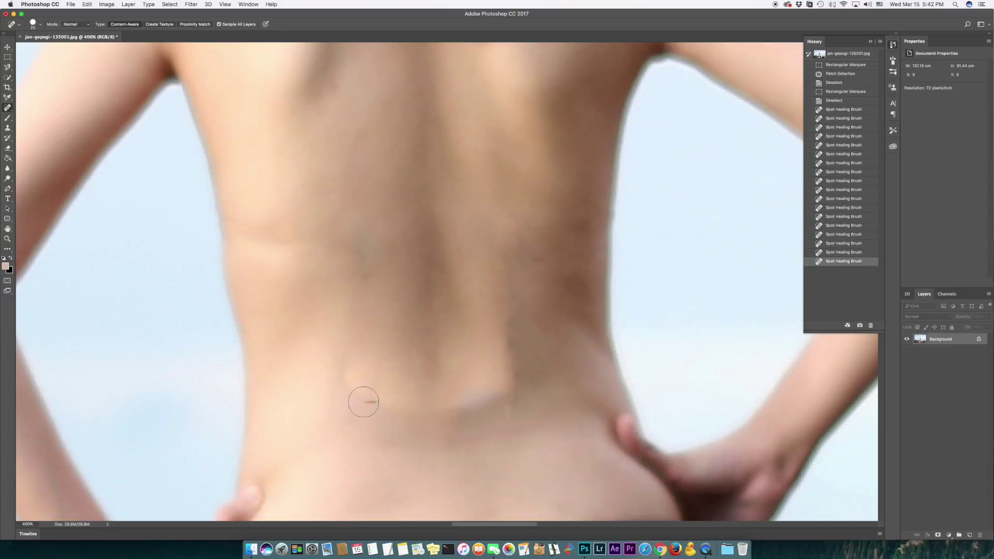
{"action": "left_click_drag", "start_coordinate": [489, 398], "coordinate": [441, 404]}
{"action": "left_click", "coordinate": [348, 378]}
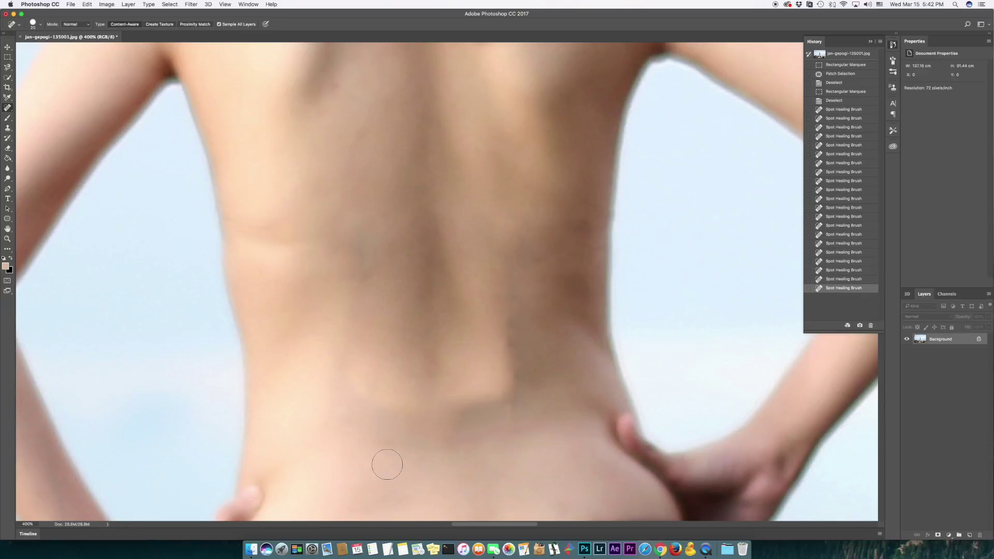
{"action": "left_click", "coordinate": [402, 447]}
{"action": "left_click", "coordinate": [498, 438]}
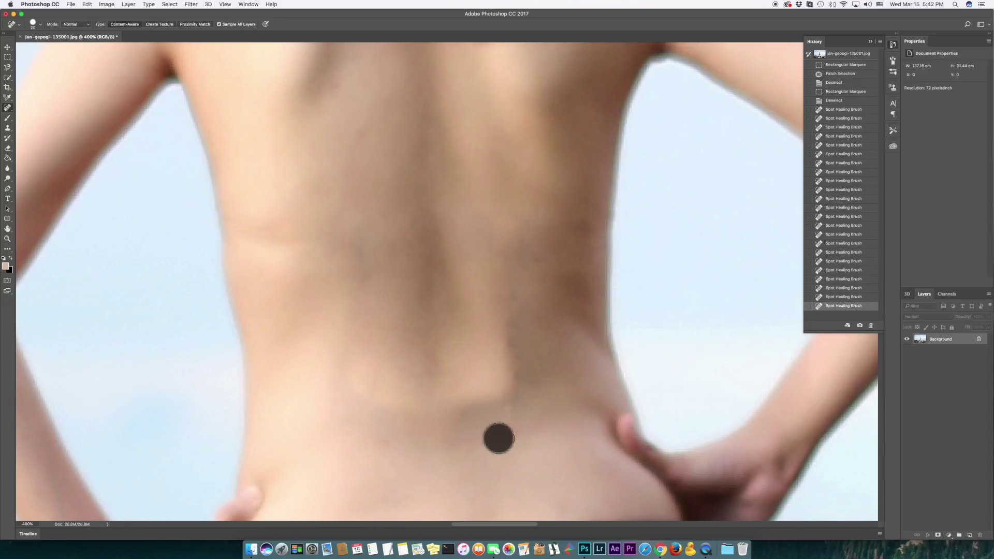
{"action": "left_click", "coordinate": [525, 402]}
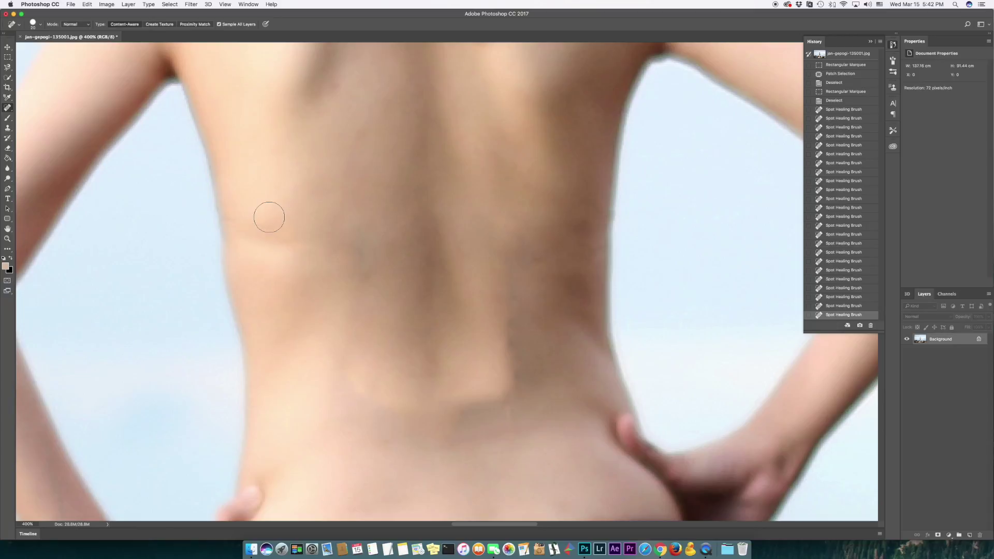
Step: Spot-heal remaining blotches across the left and right sides of the back
{"action": "left_click", "coordinate": [284, 237]}
{"action": "left_click", "coordinate": [245, 227]}
{"action": "left_click", "coordinate": [358, 275]}
{"action": "left_click", "coordinate": [577, 224]}
{"action": "left_click", "coordinate": [544, 227]}
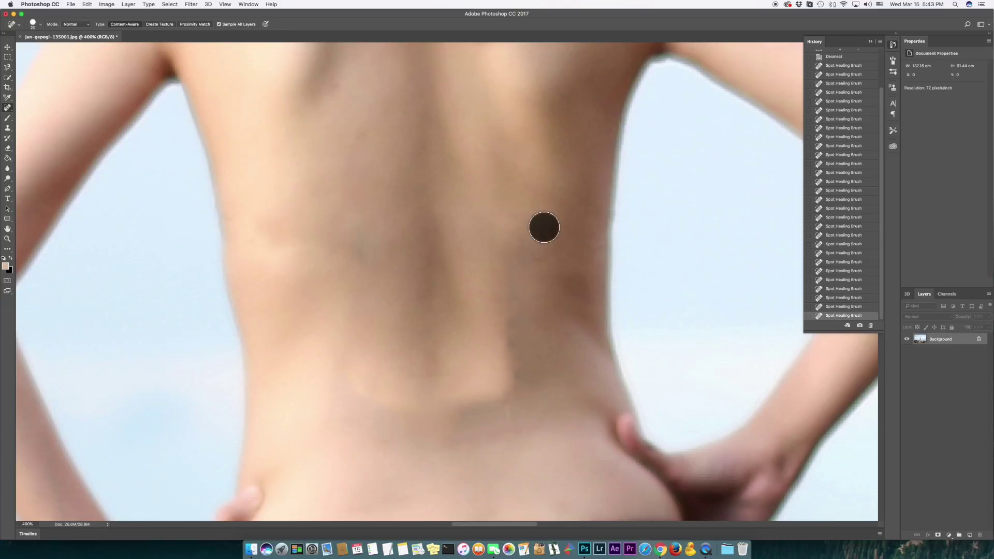
{"action": "left_click", "coordinate": [533, 253]}
{"action": "left_click", "coordinate": [583, 272]}
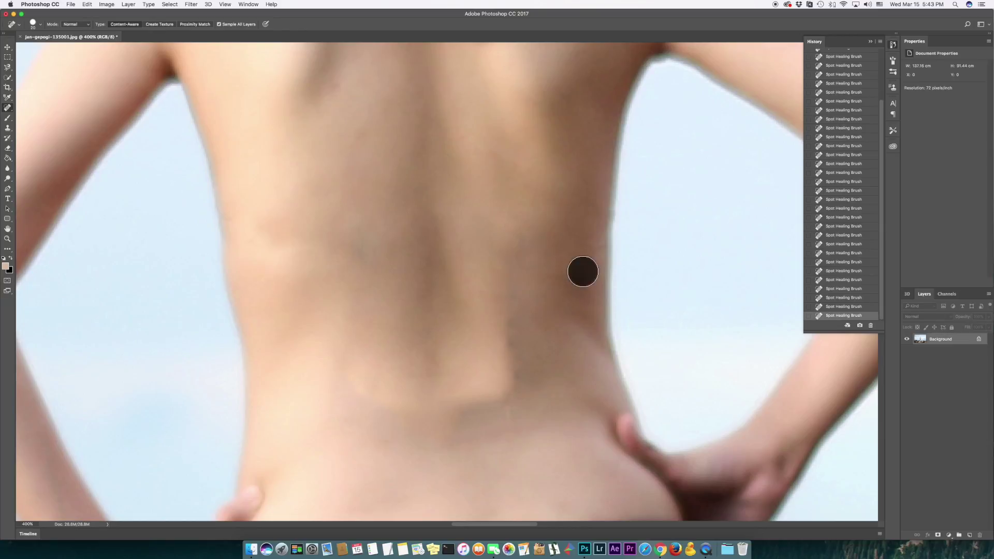
{"action": "left_click", "coordinate": [591, 231]}
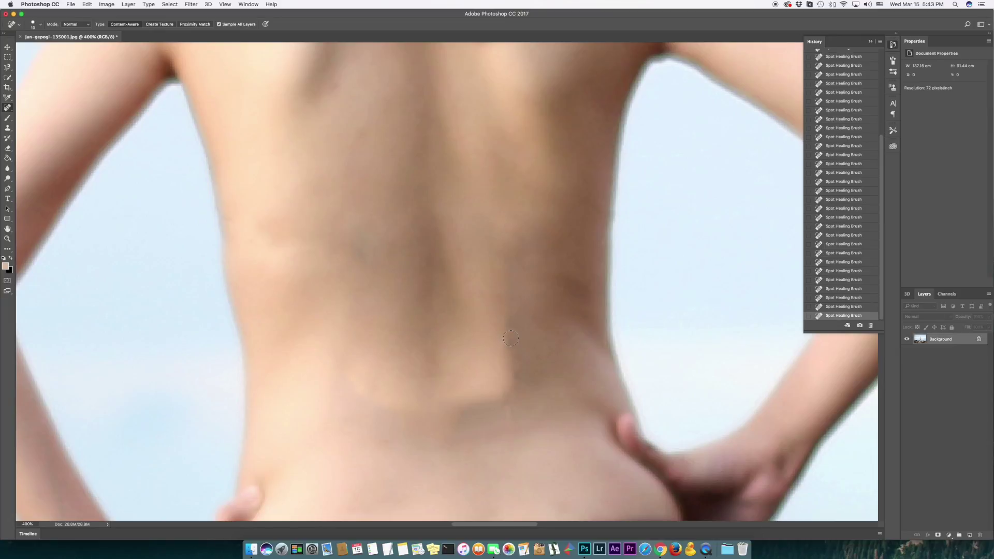
Step: Smooth small spots and the strap line above the waist on the lower back
{"action": "left_click_drag", "start_coordinate": [520, 383], "coordinate": [501, 313]}
{"action": "left_click", "coordinate": [504, 376]}
{"action": "left_click", "coordinate": [506, 357]}
{"action": "mouse_move", "coordinate": [515, 389]}
{"action": "left_mouse_down"}
{"action": "mouse_move", "coordinate": [464, 399]}
{"action": "mouse_move", "coordinate": [514, 376]}
{"action": "left_mouse_up"}
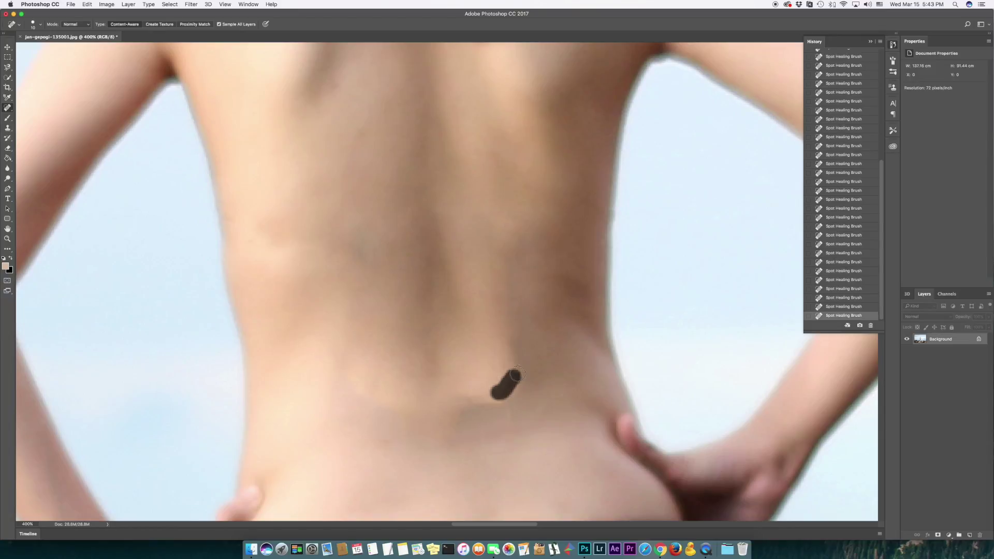
{"action": "left_click", "coordinate": [464, 401]}
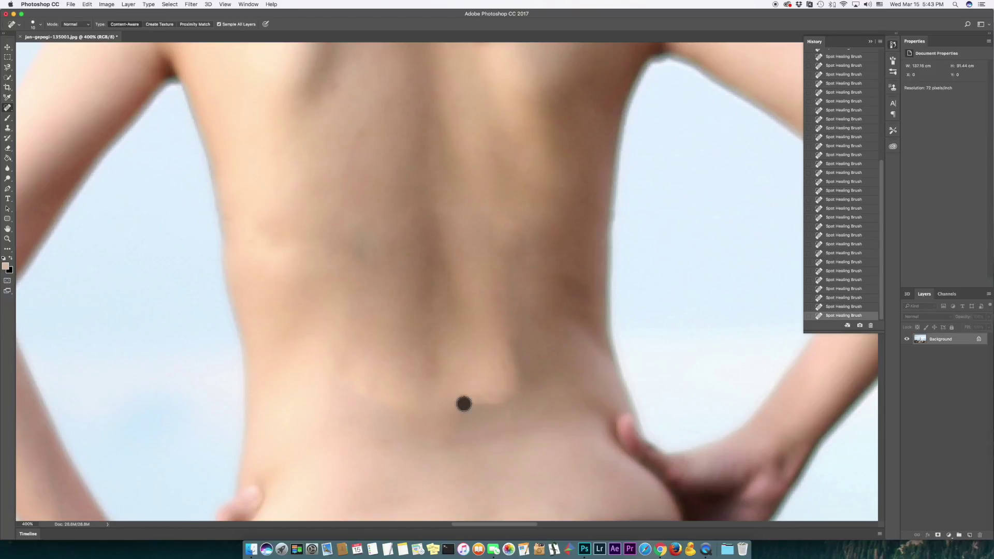
{"action": "left_click", "coordinate": [508, 397]}
{"action": "left_click", "coordinate": [8, 58]}
Step: Box the rectangular strap mark on the lower back and patch it with skin from above
{"action": "left_click_drag", "start_coordinate": [472, 332], "coordinate": [525, 415]}
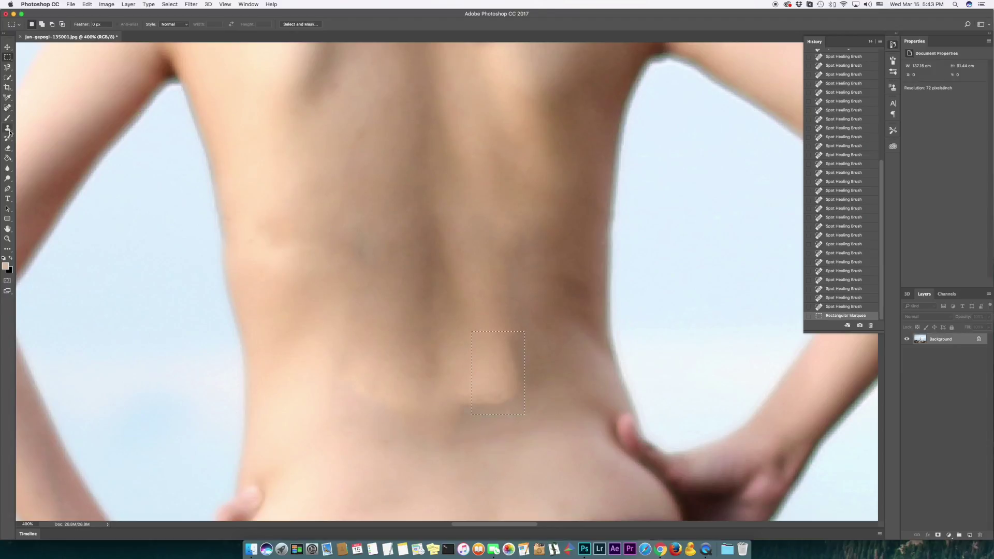
{"action": "left_click", "coordinate": [9, 111]}
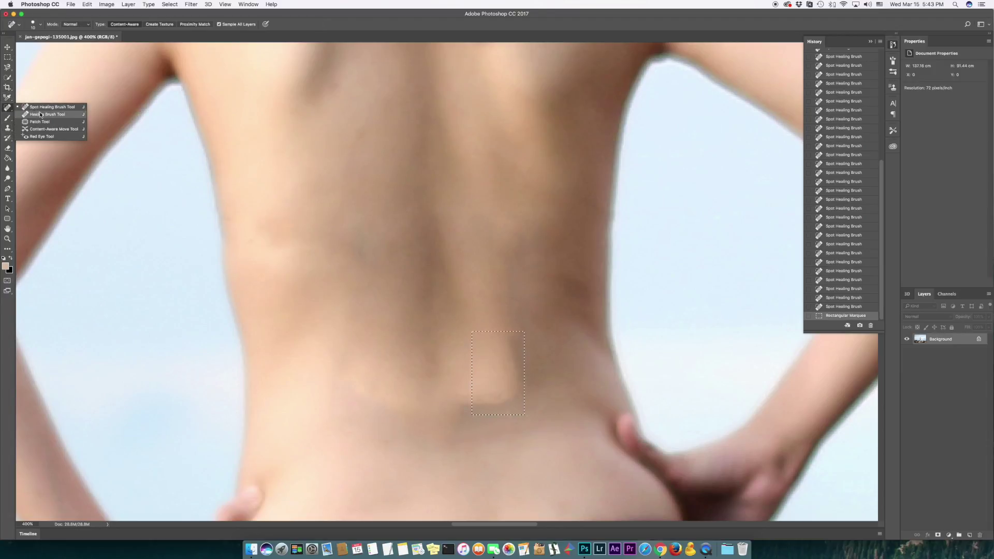
{"action": "left_click", "coordinate": [41, 120]}
{"action": "mouse_move", "coordinate": [523, 402]}
{"action": "left_mouse_down"}
{"action": "mouse_move", "coordinate": [531, 361]}
{"action": "mouse_move", "coordinate": [514, 291]}
{"action": "left_mouse_up"}
{"action": "key", "text": "ctrl+d"}
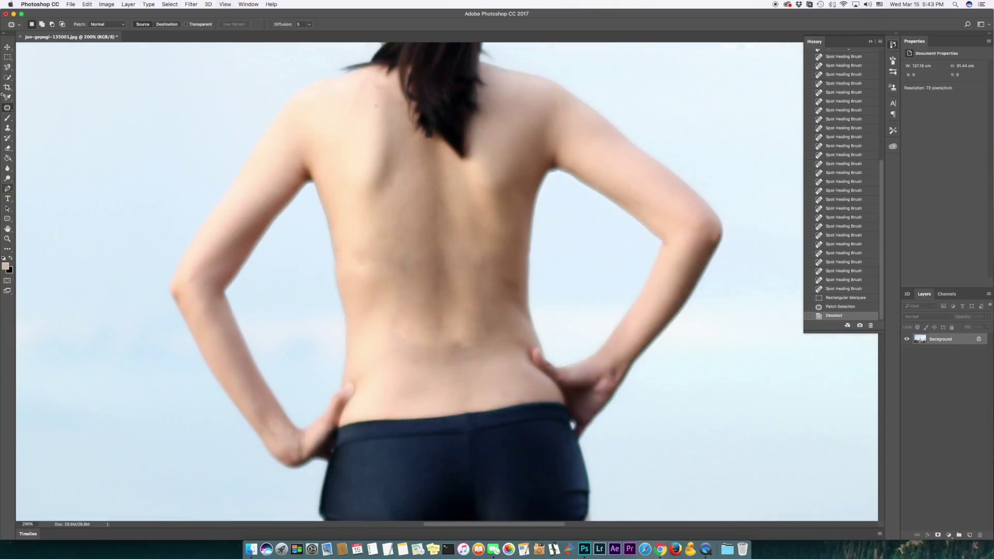
Step: On a new layer, brush sampled skin tone over the mid and lower back
{"action": "left_click", "coordinate": [7, 119]}
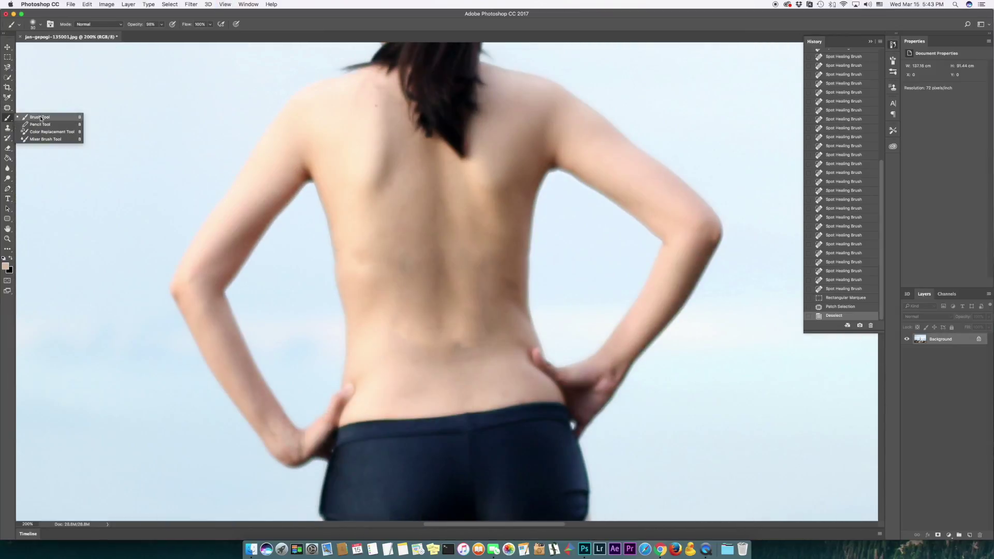
{"action": "key", "text": "super+shift+alt+n"}
{"action": "mouse_move", "coordinate": [405, 332]}
{"action": "left_mouse_down"}
{"action": "mouse_move", "coordinate": [415, 343]}
{"action": "mouse_move", "coordinate": [428, 337]}
{"action": "mouse_move", "coordinate": [438, 368]}
{"action": "mouse_move", "coordinate": [471, 332]}
{"action": "left_mouse_up"}
{"action": "left_click_drag", "start_coordinate": [459, 334], "coordinate": [456, 321]}
{"action": "mouse_move", "coordinate": [469, 317]}
{"action": "left_mouse_down"}
{"action": "mouse_move", "coordinate": [479, 309]}
{"action": "mouse_move", "coordinate": [481, 249]}
{"action": "mouse_move", "coordinate": [484, 272]}
{"action": "left_mouse_up"}
{"action": "left_click", "coordinate": [425, 298], "text": "alt"}
{"action": "mouse_move", "coordinate": [399, 311]}
{"action": "left_mouse_down"}
{"action": "mouse_move", "coordinate": [463, 362]}
{"action": "mouse_move", "coordinate": [501, 347]}
{"action": "mouse_move", "coordinate": [414, 249]}
{"action": "mouse_move", "coordinate": [493, 271]}
{"action": "left_mouse_up"}
{"action": "left_click_drag", "start_coordinate": [481, 217], "coordinate": [444, 348]}
{"action": "left_click_drag", "start_coordinate": [497, 244], "coordinate": [512, 362]}
Step: Keep Layer 1 in Normal blend mode and fade it to 38% opacity
{"action": "mouse_move", "coordinate": [966, 317]}
{"action": "left_mouse_down"}
{"action": "mouse_move", "coordinate": [949, 320]}
{"action": "mouse_move", "coordinate": [973, 325]}
{"action": "left_mouse_up"}
{"action": "left_click", "coordinate": [927, 317]}
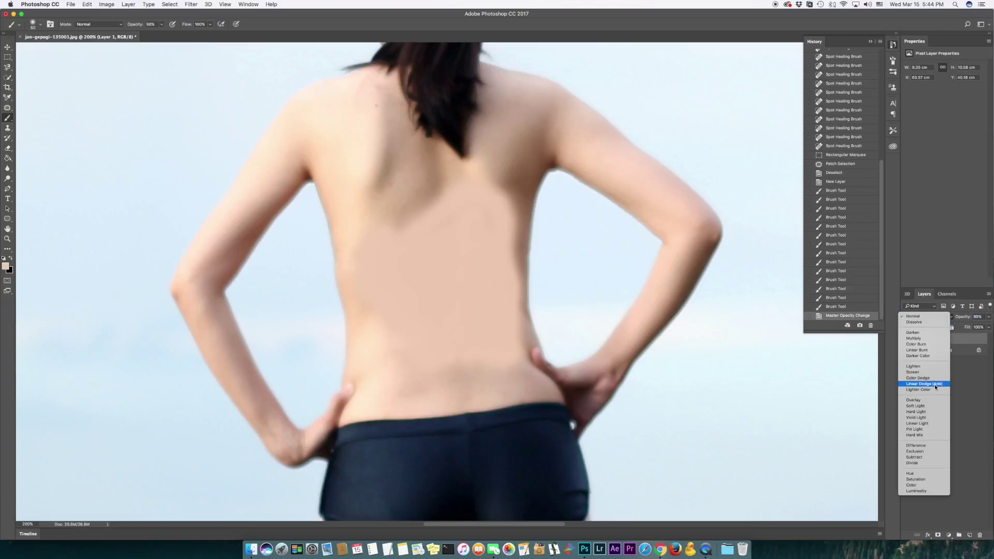
{"action": "left_click", "coordinate": [935, 384]}
{"action": "left_click", "coordinate": [927, 317]}
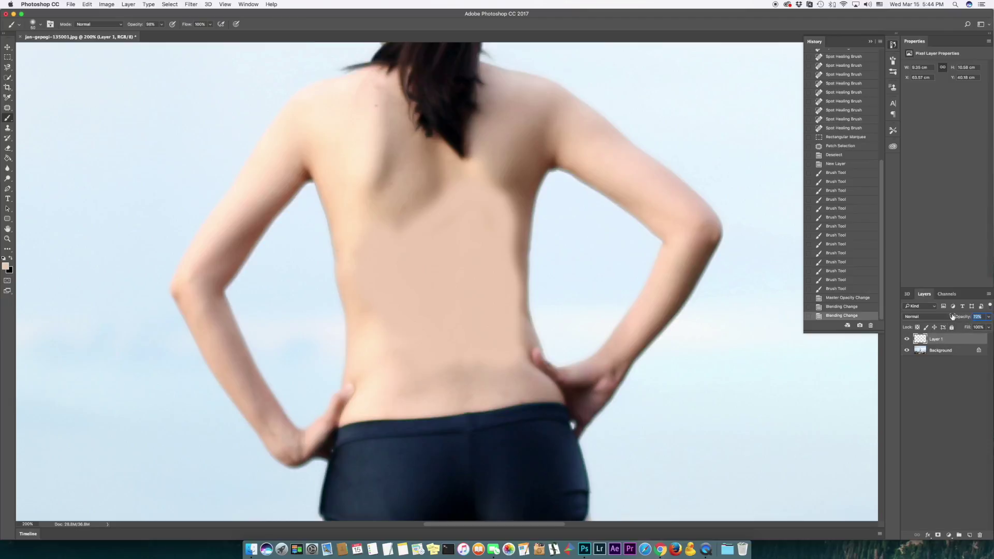
{"action": "left_click_drag", "start_coordinate": [964, 318], "coordinate": [940, 318]}
{"action": "key", "text": "super+0"}
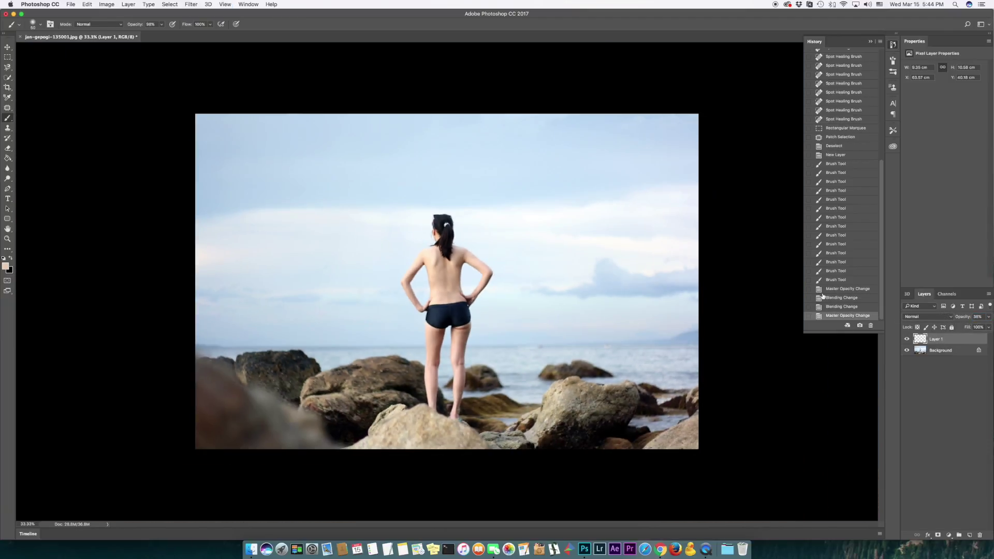
{"action": "key", "text": "super+1"}
{"action": "key", "text": "super+equal"}
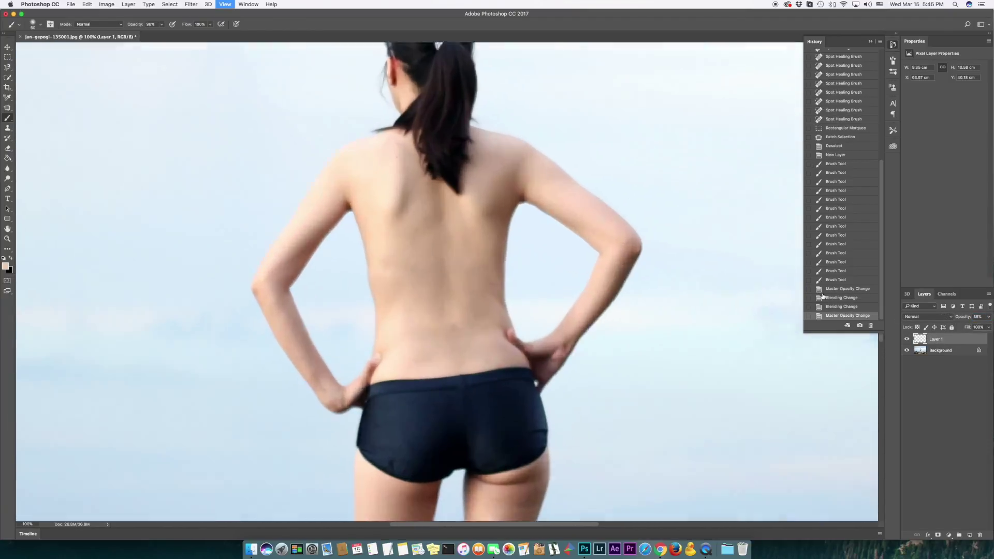
{"action": "key", "text": "super+minus"}
{"action": "key", "text": "super+minus"}
{"action": "key", "text": "super+minus"}
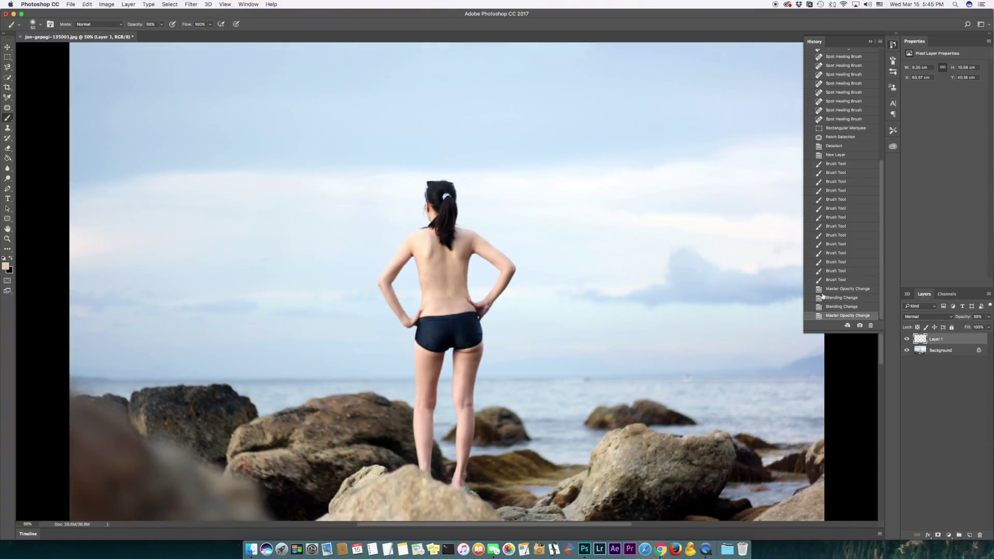
{"action": "key", "text": "super+minus"}
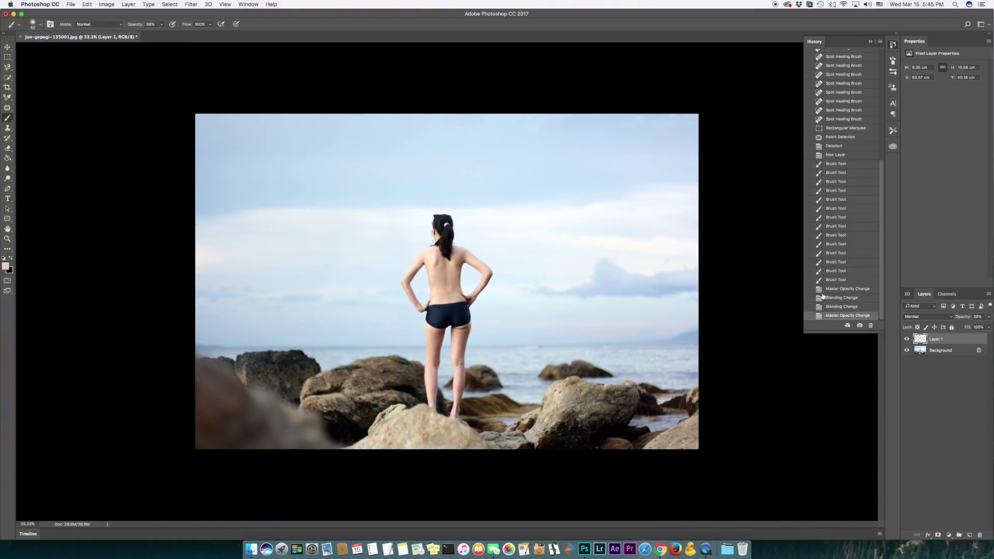
{"action": "key", "text": "super+minus"}
{"action": "key", "text": "super+equal"}
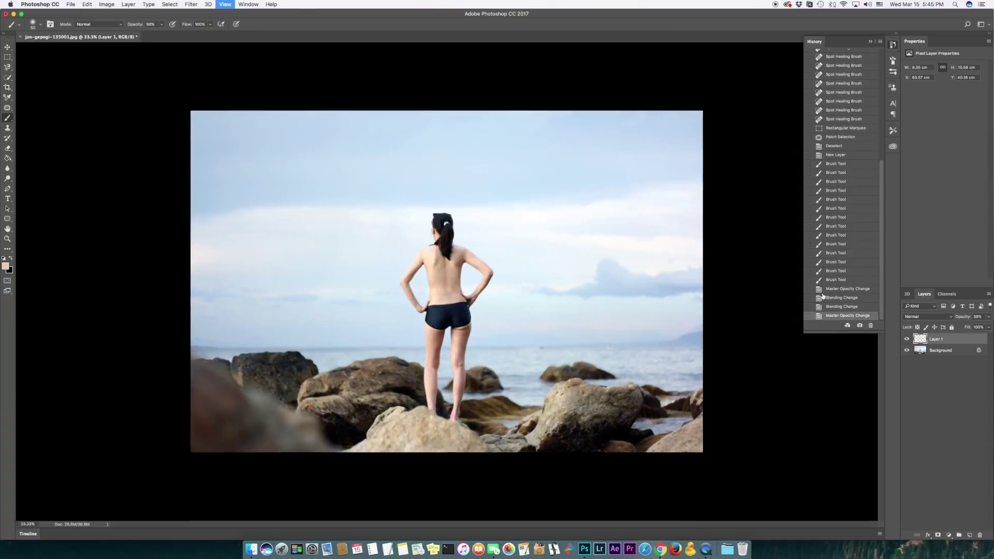
{"action": "key", "text": "super+equal"}
{"action": "key", "text": "super+equal"}
{"action": "key", "text": "super+equal"}
{"action": "key", "text": "super+equal"}
{"action": "key", "text": "super+equal"}
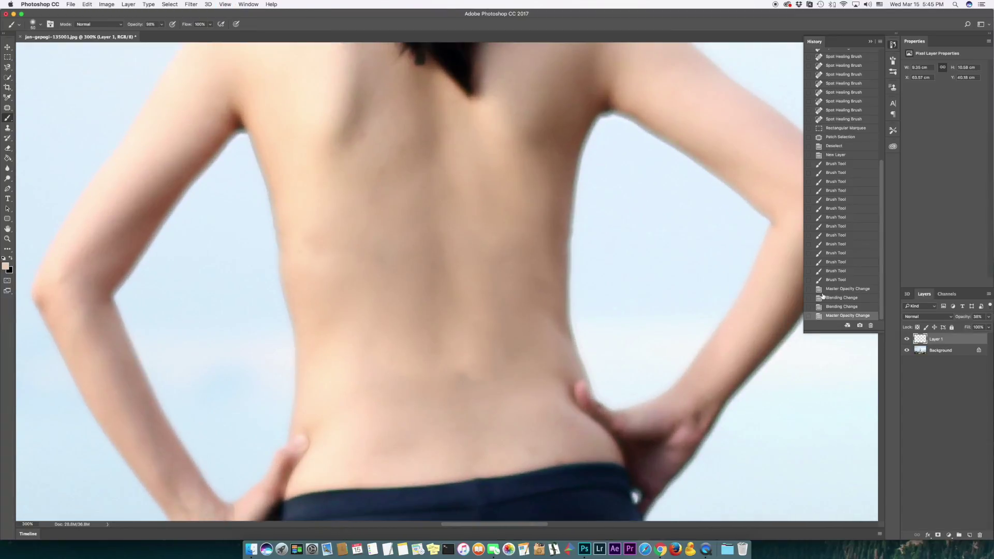
Step: Convert Background and Layer 1 into one smart object, then rasterize it as Layer 1
{"action": "left_click", "coordinate": [940, 353], "text": "shift"}
{"action": "right_click", "coordinate": [938, 341]}
{"action": "key", "text": "Escape"}
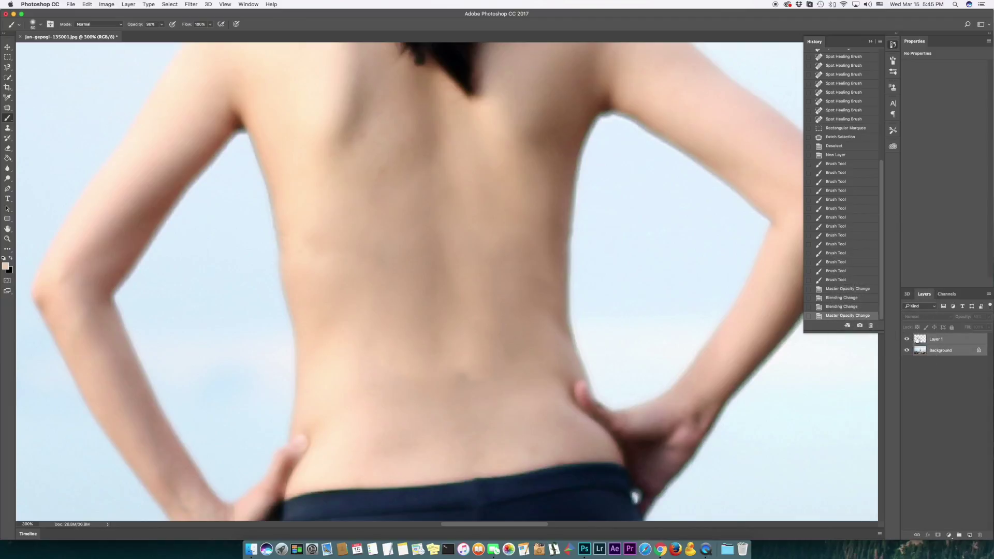
{"action": "right_click", "coordinate": [948, 345]}
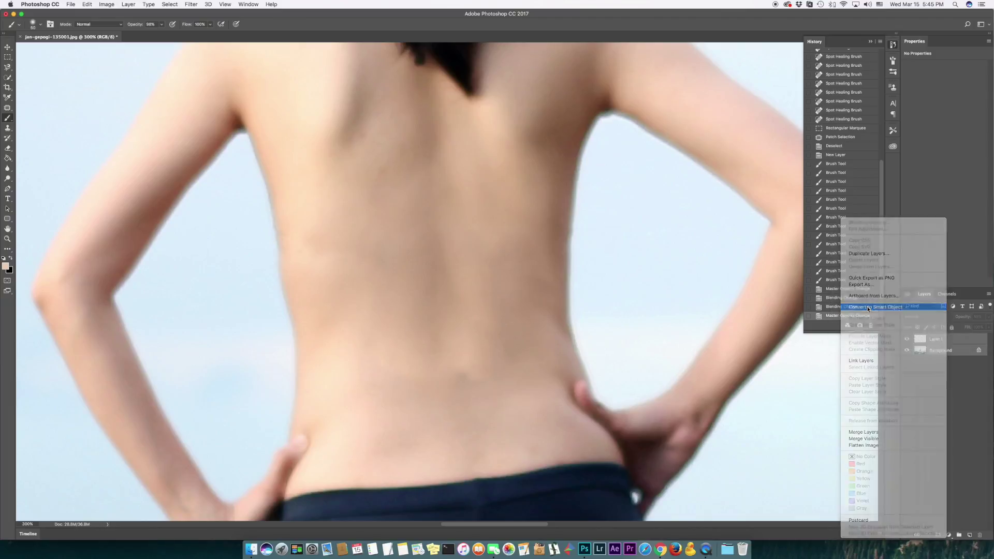
{"action": "left_click", "coordinate": [911, 308]}
{"action": "right_click", "coordinate": [936, 342]}
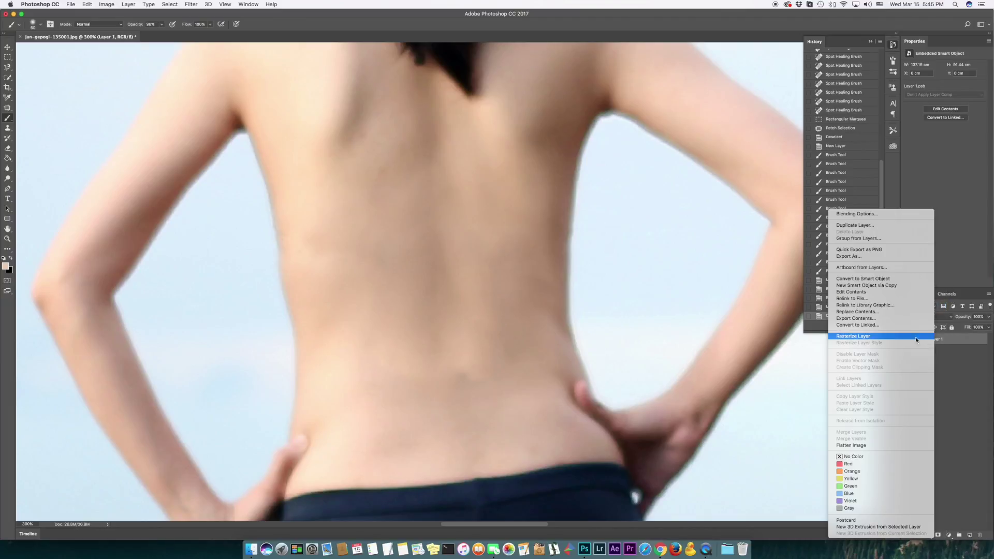
{"action": "left_click", "coordinate": [863, 337]}
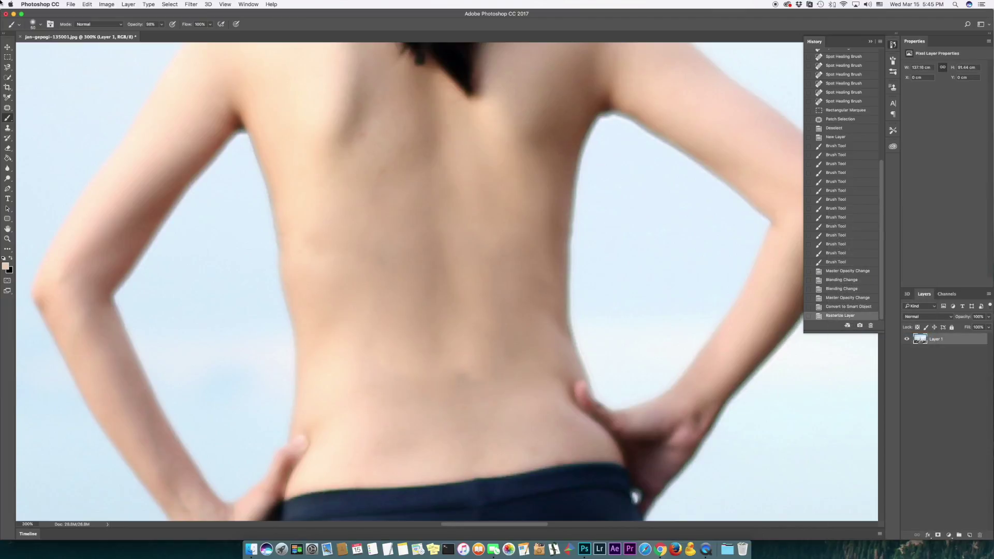
Step: Patch blemishes on the lower and upper back with nearby skin
{"action": "left_click", "coordinate": [8, 108]}
{"action": "left_click_drag", "start_coordinate": [498, 390], "coordinate": [468, 333]}
{"action": "key", "text": "ctrl+d"}
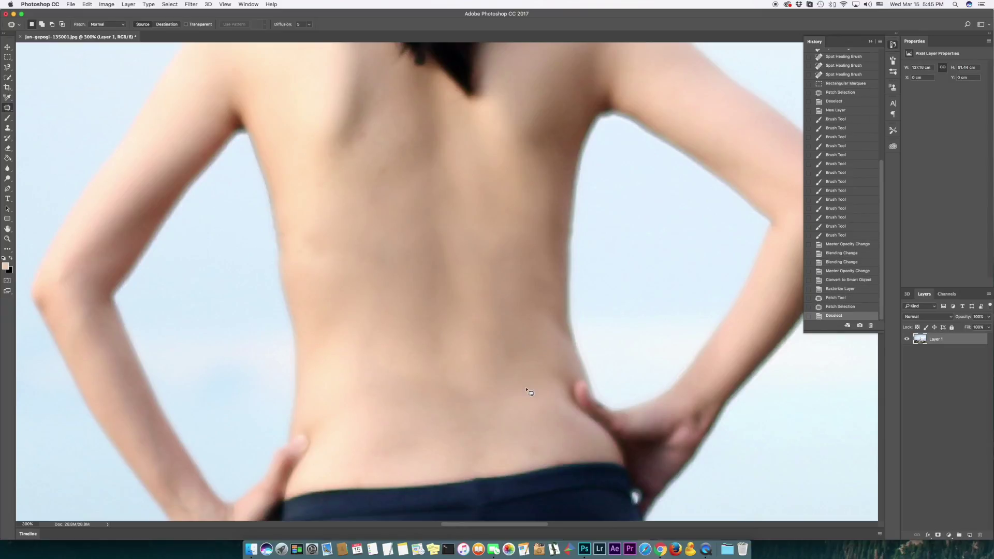
{"action": "scroll", "coordinate": [397, 362], "scroll_direction": "up", "scroll_amount": 3}
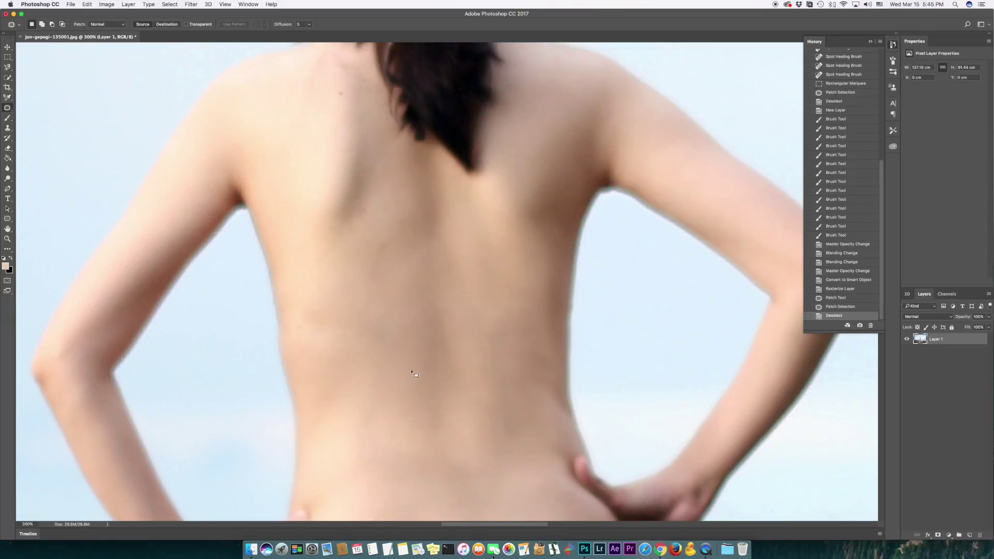
{"action": "scroll", "coordinate": [392, 313], "scroll_direction": "up", "scroll_amount": 2}
{"action": "left_click_drag", "start_coordinate": [400, 299], "coordinate": [390, 292]}
{"action": "left_click_drag", "start_coordinate": [379, 335], "coordinate": [395, 337]}
{"action": "key", "text": "ctrl+d"}
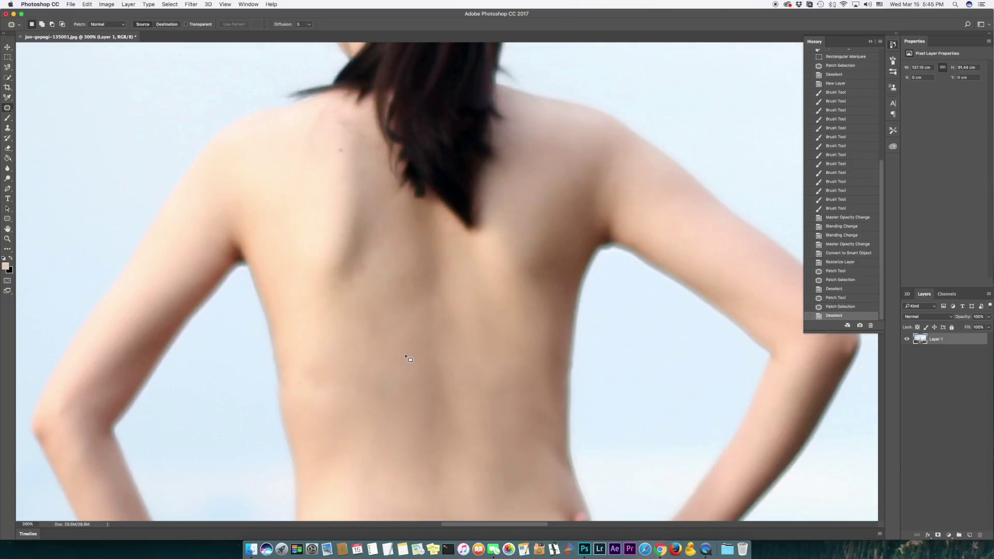
Step: Patch a blemish on the mid back and zoom out to the whole photo
{"action": "scroll", "coordinate": [408, 358], "scroll_direction": "down", "scroll_amount": 3}
{"action": "scroll", "coordinate": [408, 358], "scroll_direction": "down", "scroll_amount": 2}
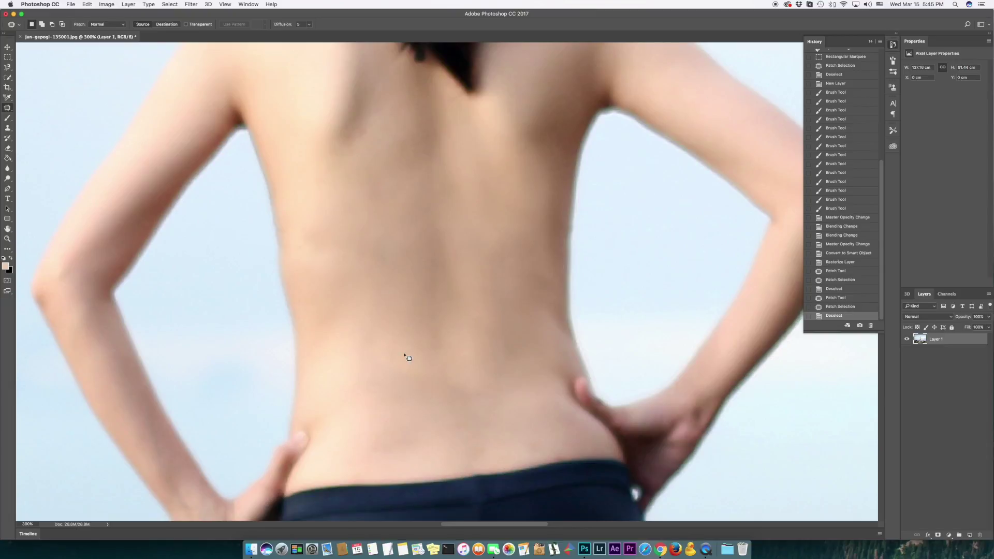
{"action": "left_click_drag", "start_coordinate": [312, 250], "coordinate": [339, 297]}
{"action": "key", "text": "ctrl+d"}
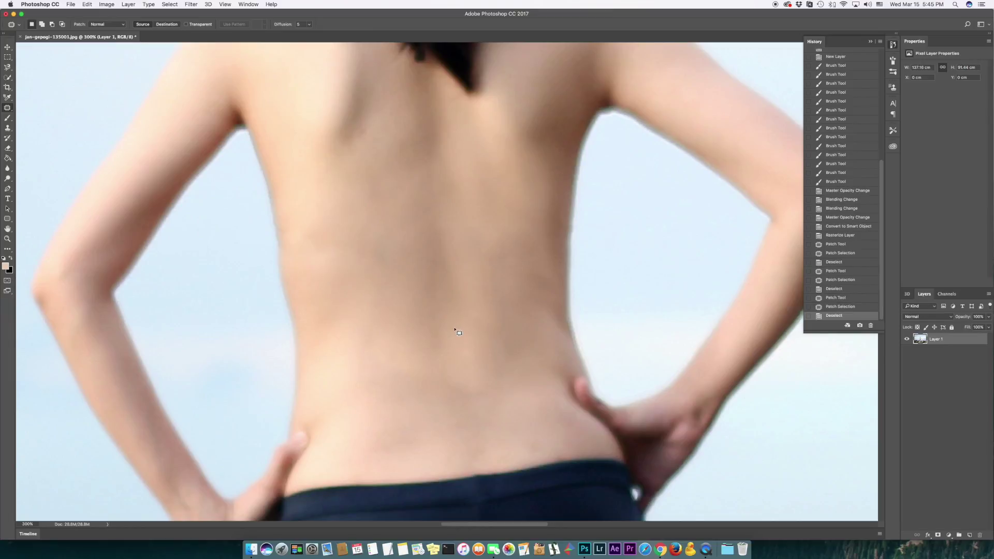
{"action": "key", "text": "ctrl+0"}
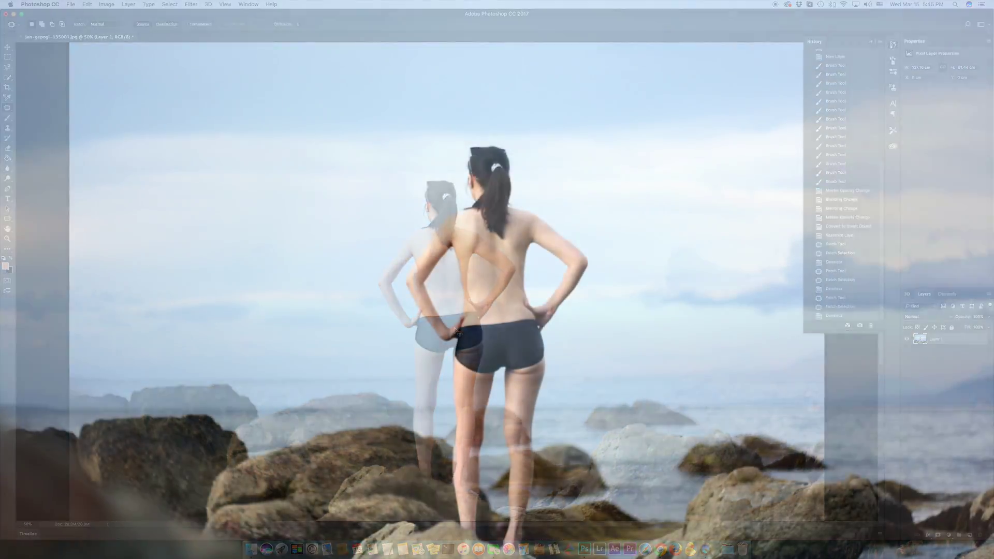